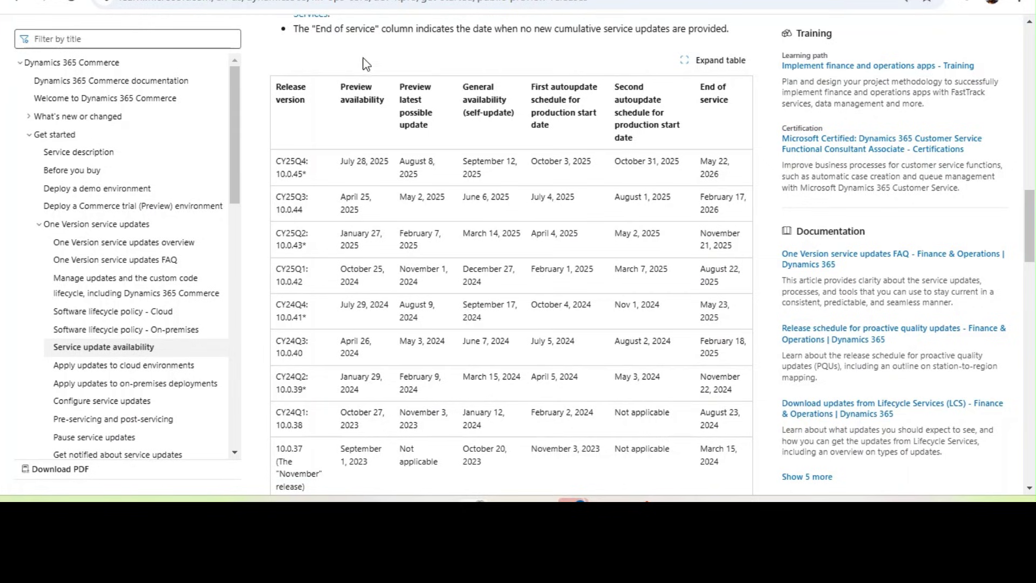
{"action": "left_click_drag", "start_coordinate": [342, 86], "coordinate": [429, 126]}
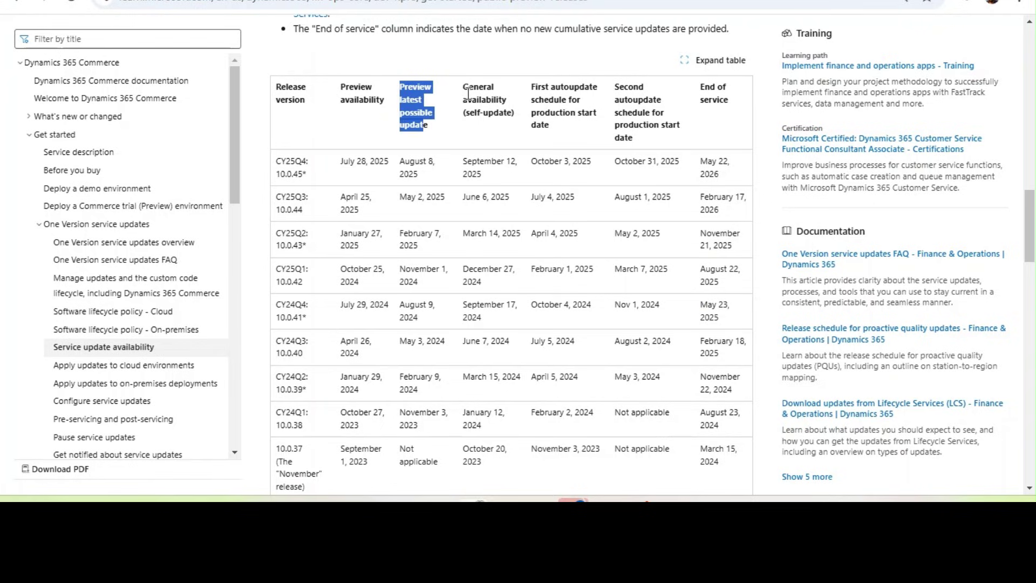
{"action": "left_click_drag", "start_coordinate": [463, 86], "coordinate": [672, 139]}
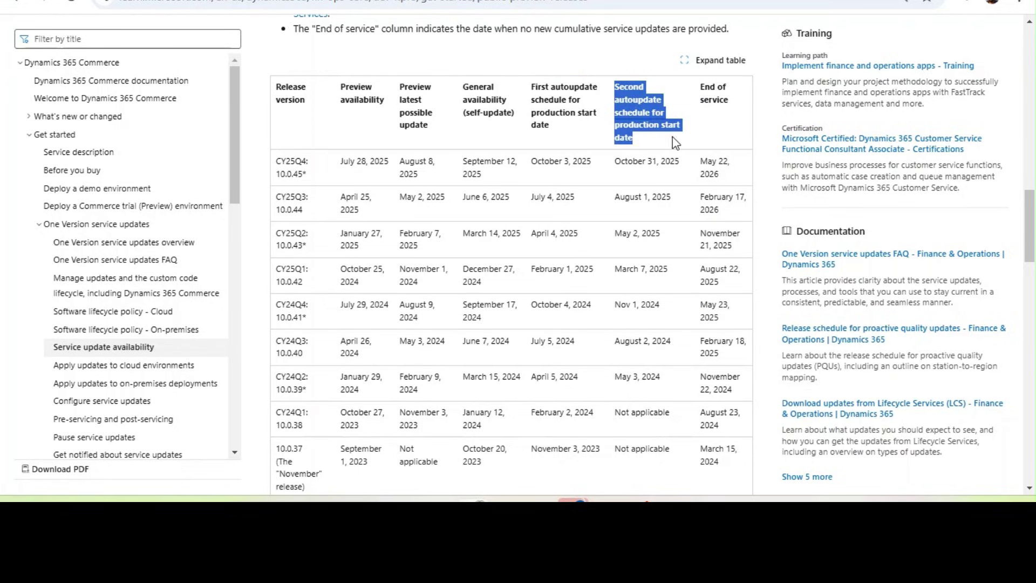
{"action": "left_click", "coordinate": [447, 156]}
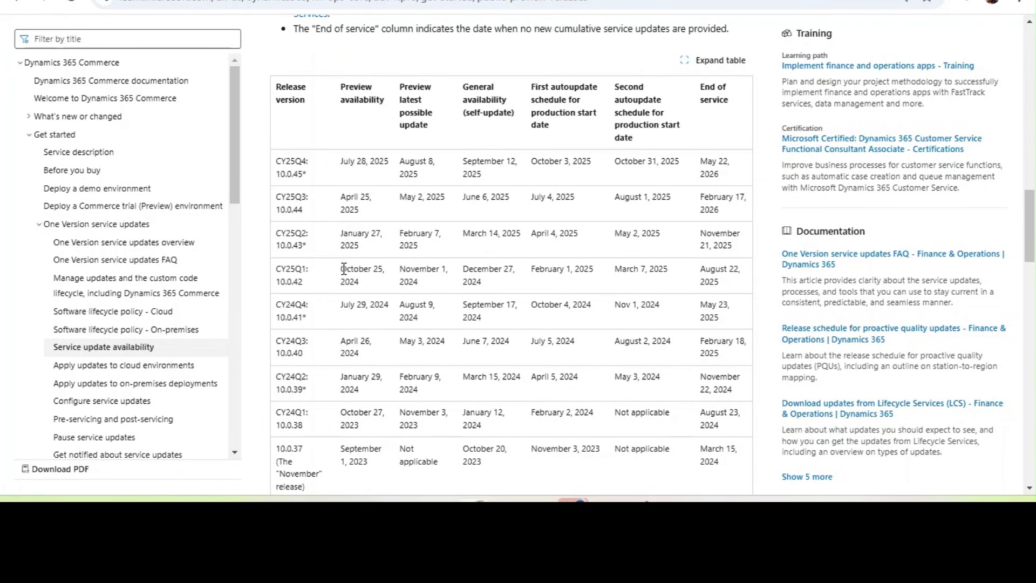
{"action": "left_click_drag", "start_coordinate": [342, 269], "coordinate": [362, 286]}
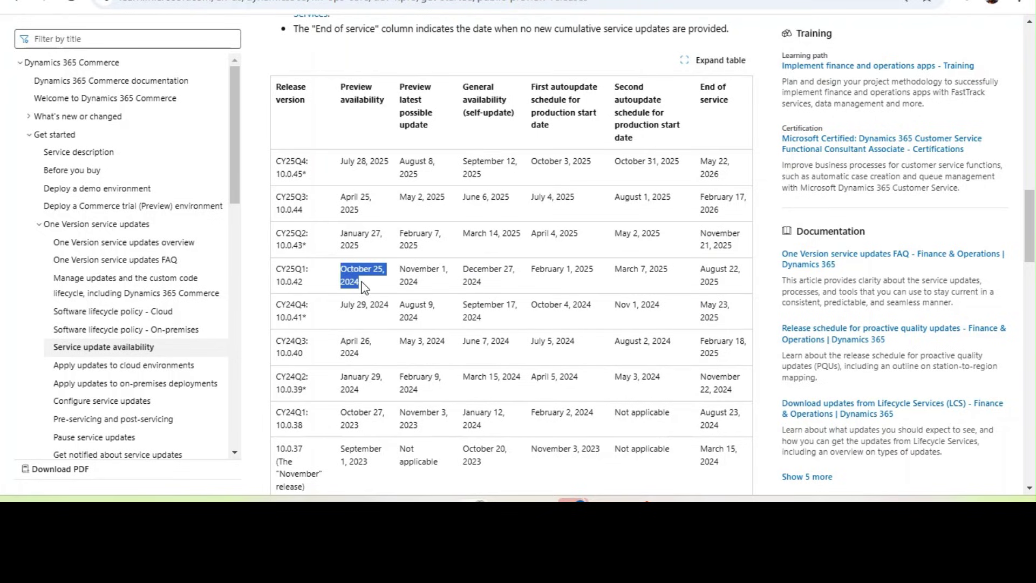
{"action": "left_click_drag", "start_coordinate": [341, 86], "coordinate": [378, 102]}
{"action": "left_click", "coordinate": [379, 103]}
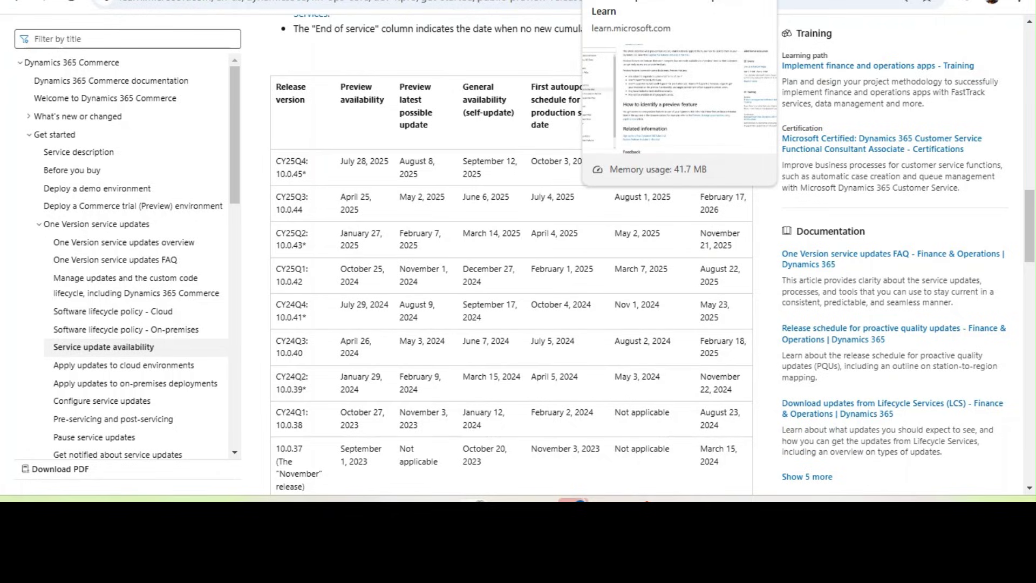
- Switch to the Sales preview features article and highlight the disclaimer bullets and Supplemental Terms of Use
{"action": "key", "text": "ctrl+Tab"}
{"action": "left_click_drag", "start_coordinate": [294, 150], "coordinate": [488, 232]}
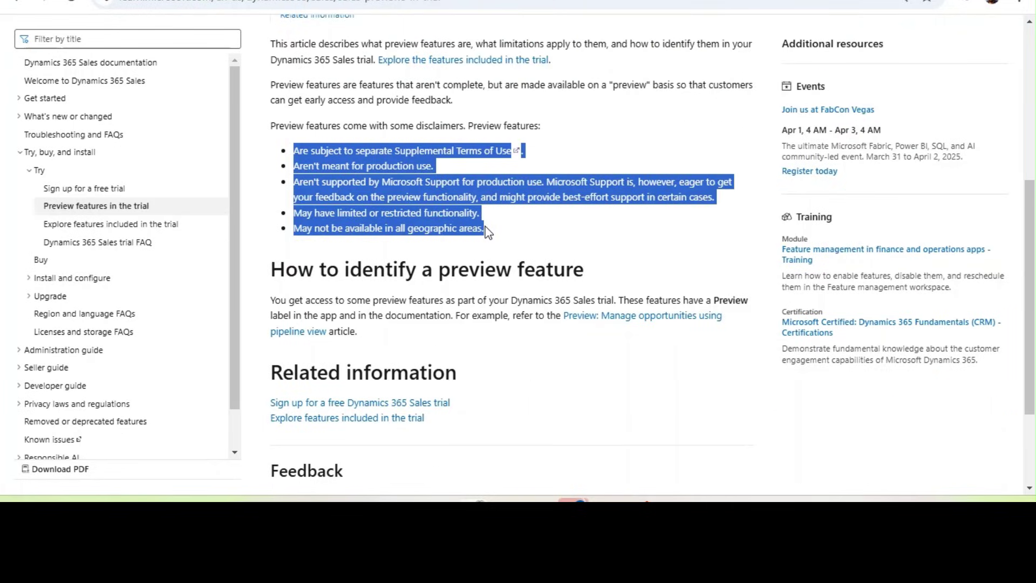
{"action": "left_click", "coordinate": [399, 189]}
{"action": "left_click_drag", "start_coordinate": [293, 152], "coordinate": [519, 156]}
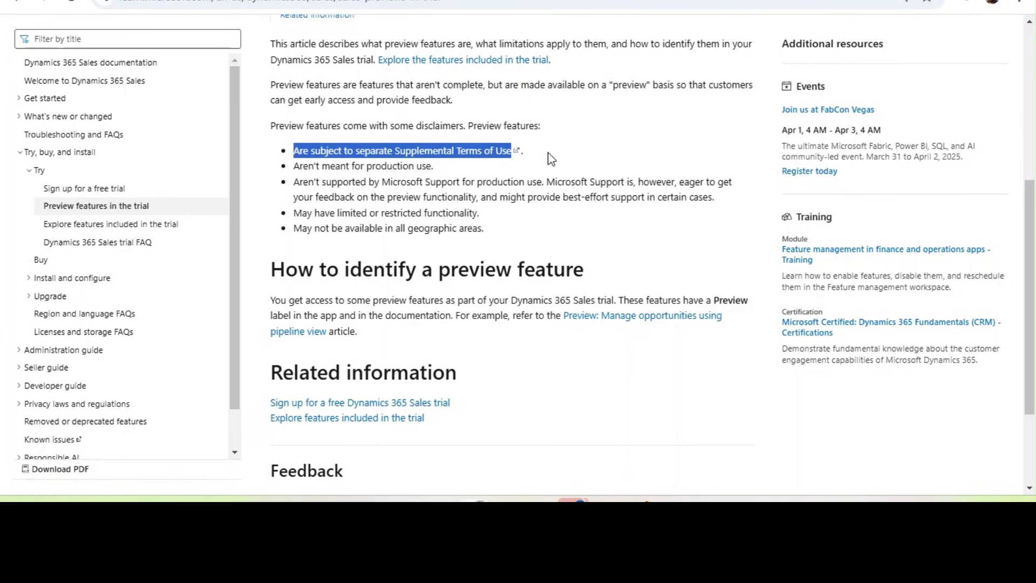
{"action": "left_click", "coordinate": [297, 171]}
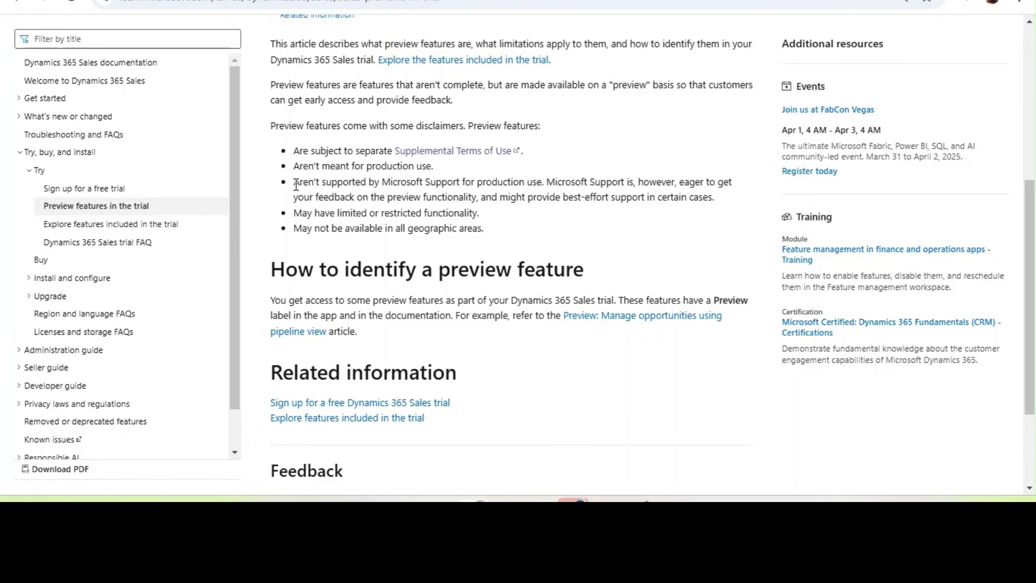
- Highlight the disclaimers on best-effort support, limited functionality, geographic availability, then the whole list
{"action": "left_click_drag", "start_coordinate": [546, 182], "coordinate": [719, 202]}
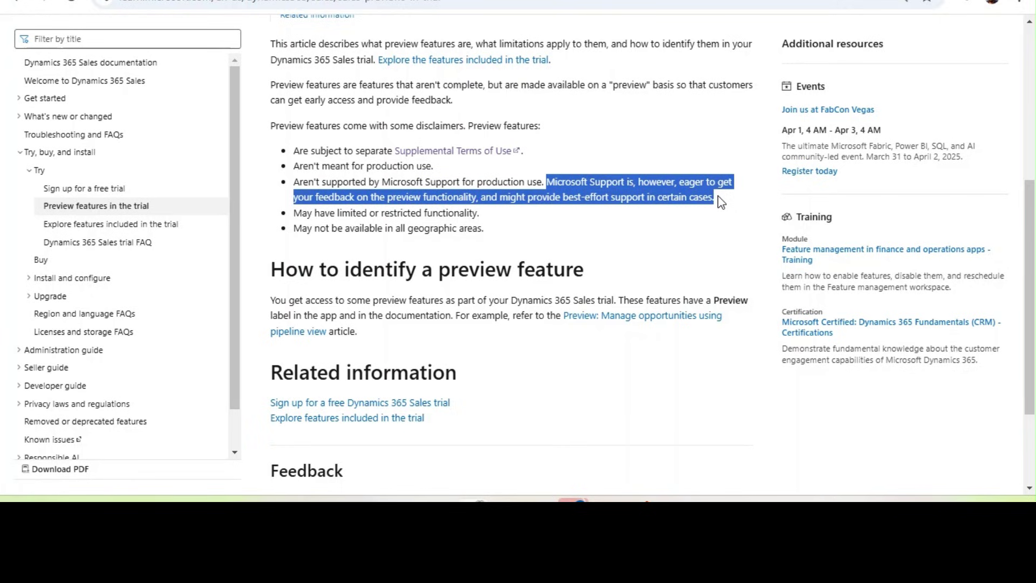
{"action": "left_click_drag", "start_coordinate": [293, 213], "coordinate": [483, 216]}
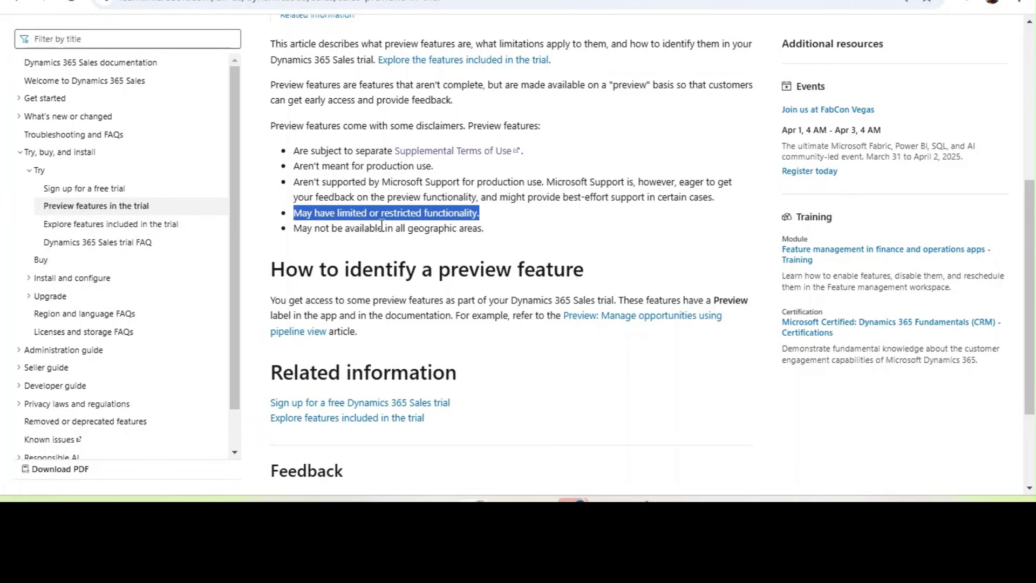
{"action": "left_click_drag", "start_coordinate": [295, 229], "coordinate": [290, 150]}
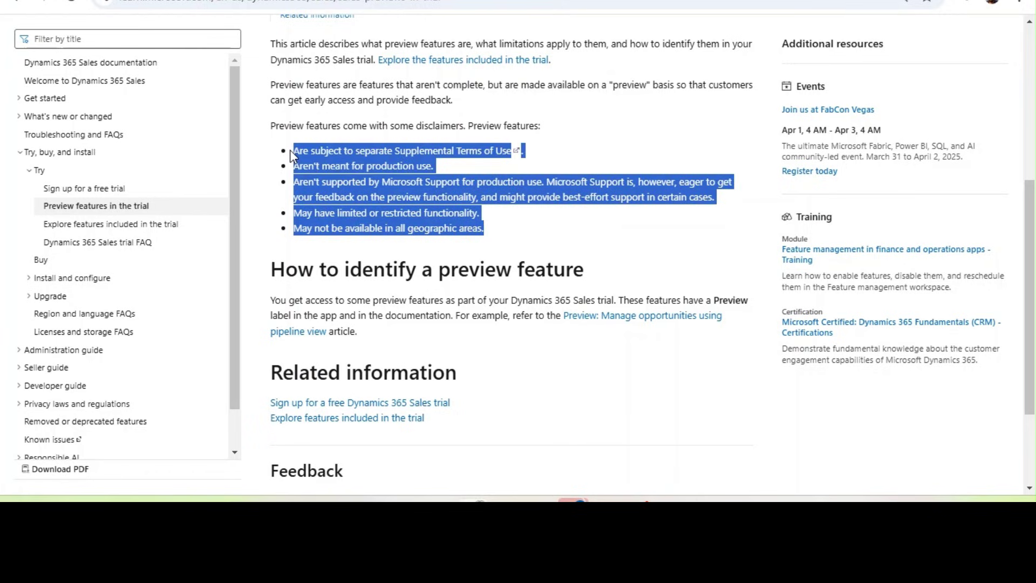
{"action": "left_click_drag", "start_coordinate": [495, 228], "coordinate": [301, 157]}
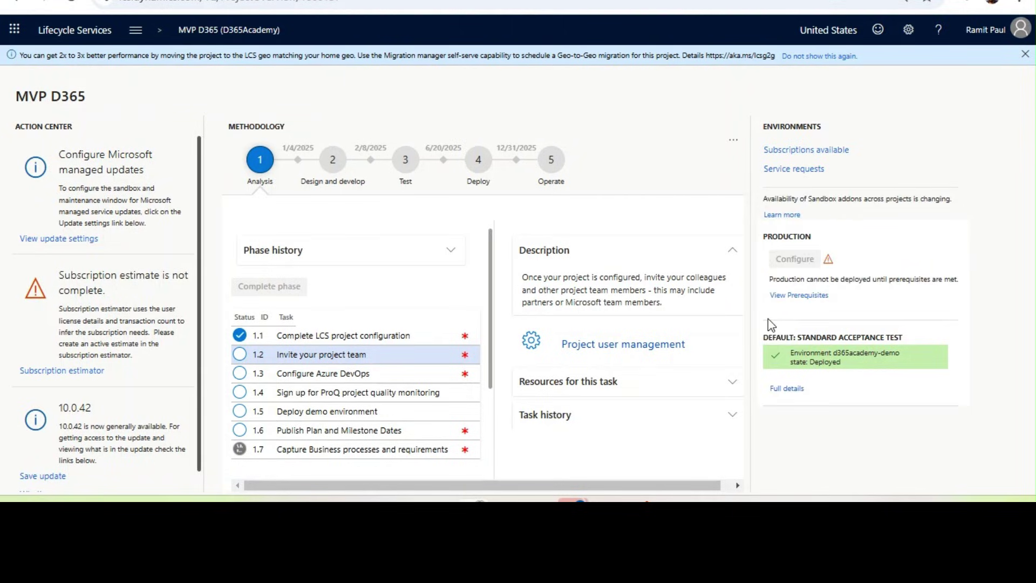
- Open d365academy-demo full details, noting version 10.0.41 and the available quality update entry
{"action": "left_click", "coordinate": [787, 388]}
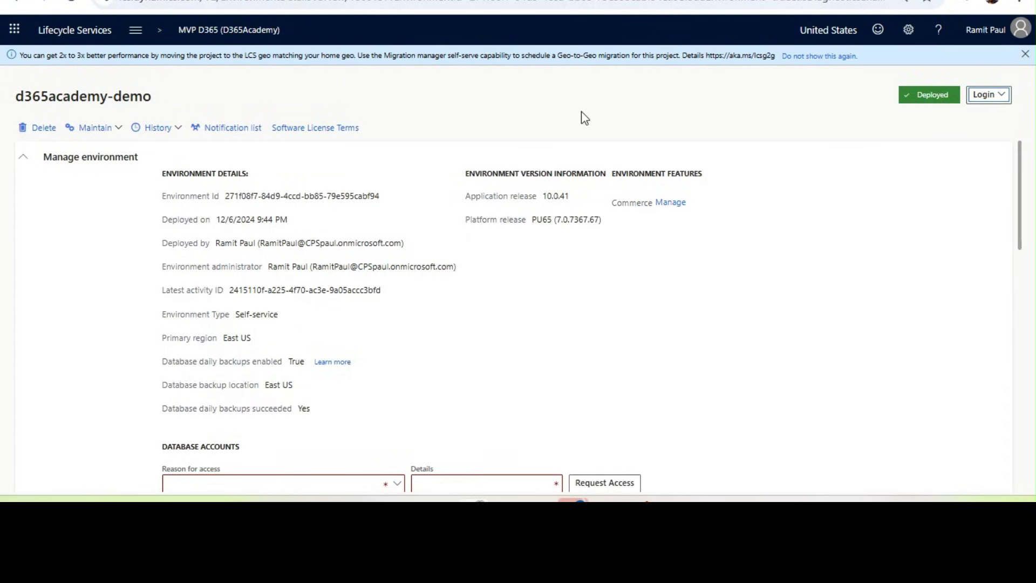
{"action": "left_click_drag", "start_coordinate": [533, 196], "coordinate": [570, 196]}
{"action": "left_click", "coordinate": [570, 196]}
{"action": "left_click_drag", "start_coordinate": [1020, 173], "coordinate": [990, 356]}
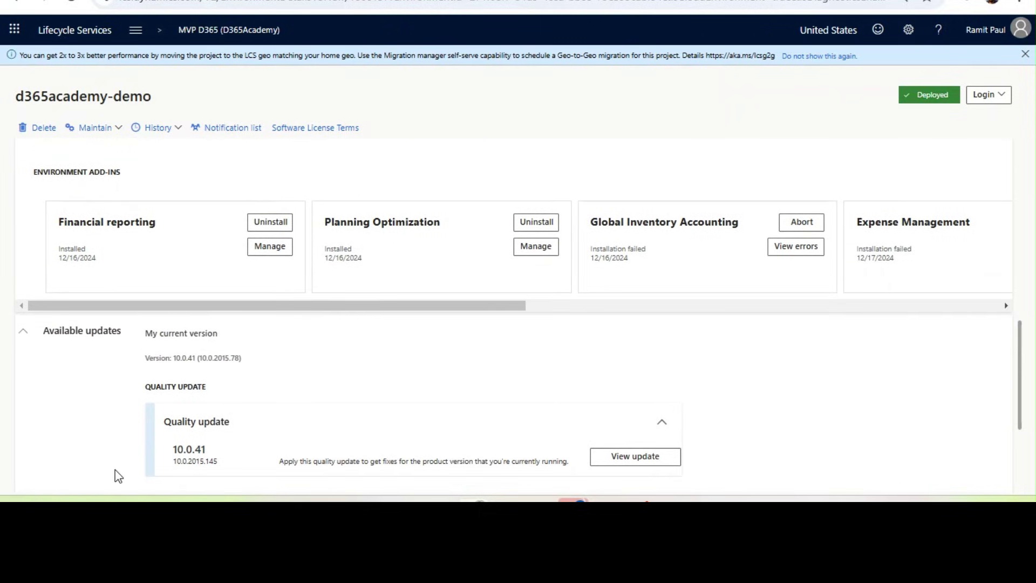
{"action": "left_click", "coordinate": [189, 449]}
- Go to the Asset library's Software deployable packages and bring up the list of packages to import
{"action": "left_click", "coordinate": [377, 352]}
{"action": "left_click", "coordinate": [134, 35]}
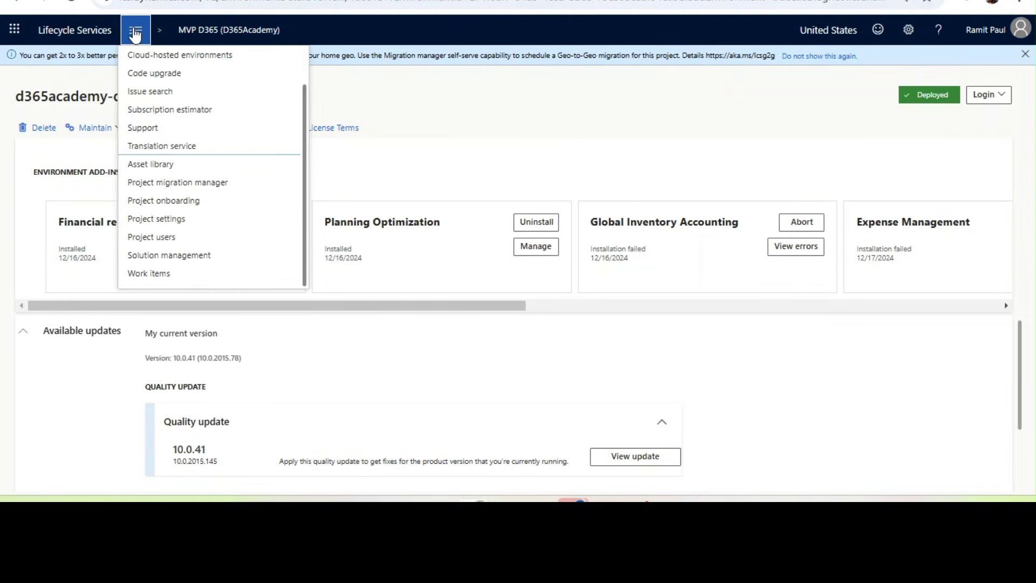
{"action": "left_click", "coordinate": [193, 164]}
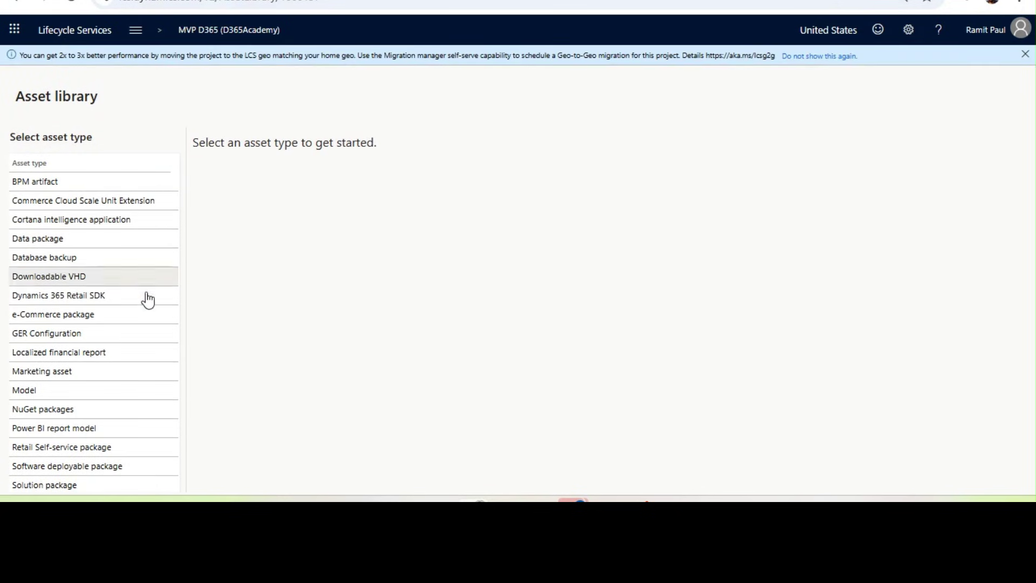
{"action": "left_click", "coordinate": [115, 468]}
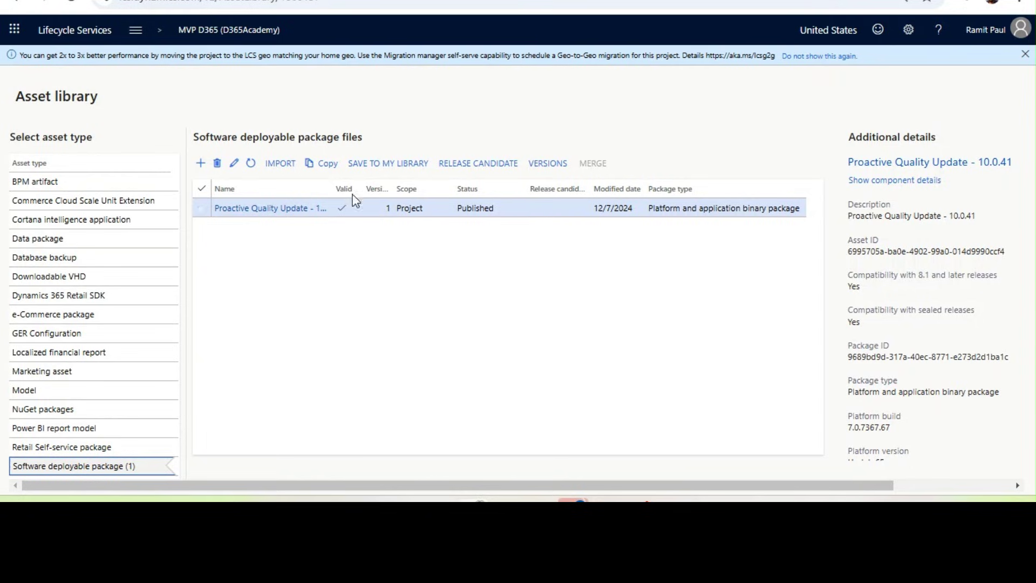
{"action": "left_click", "coordinate": [453, 214]}
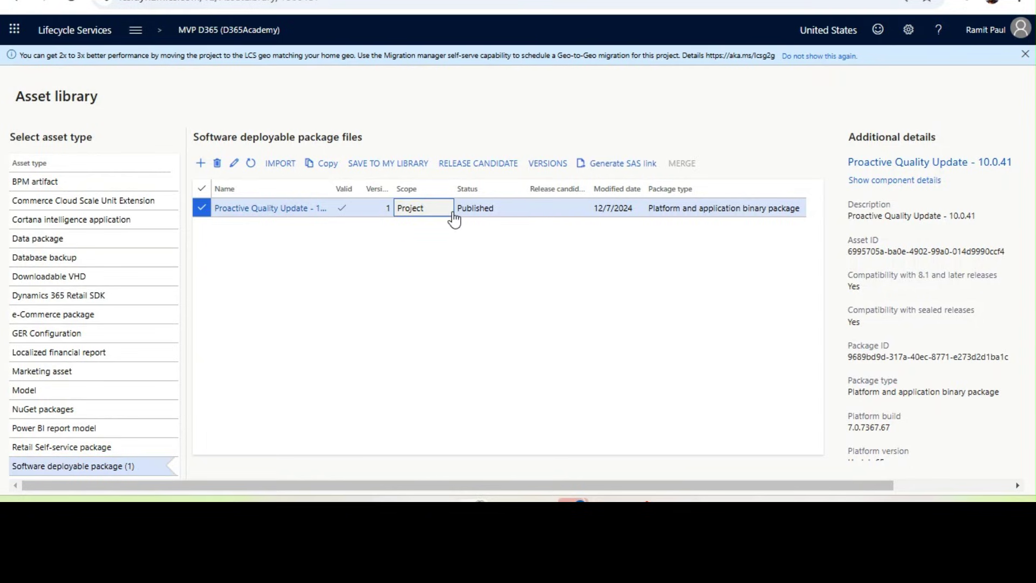
{"action": "left_click", "coordinate": [281, 164]}
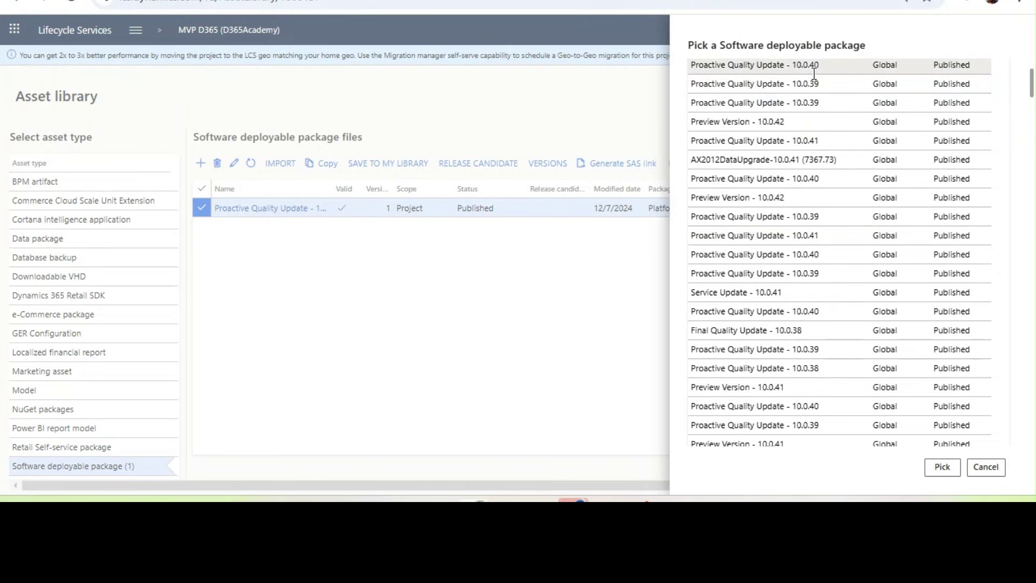
- Import Preview Version - 10.0.42 into the asset library and check its Published status
{"action": "left_click", "coordinate": [791, 115]}
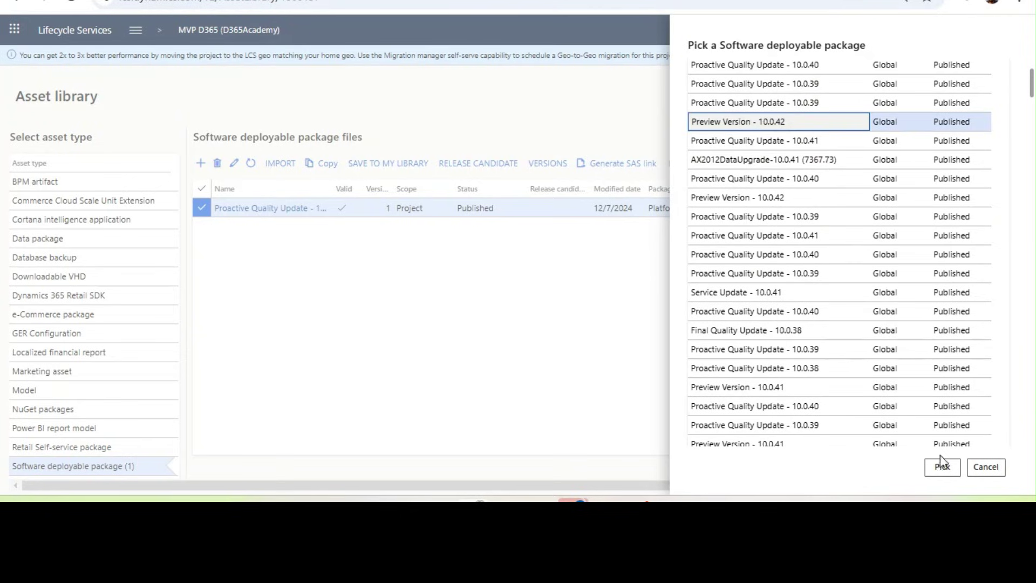
{"action": "left_click", "coordinate": [941, 469]}
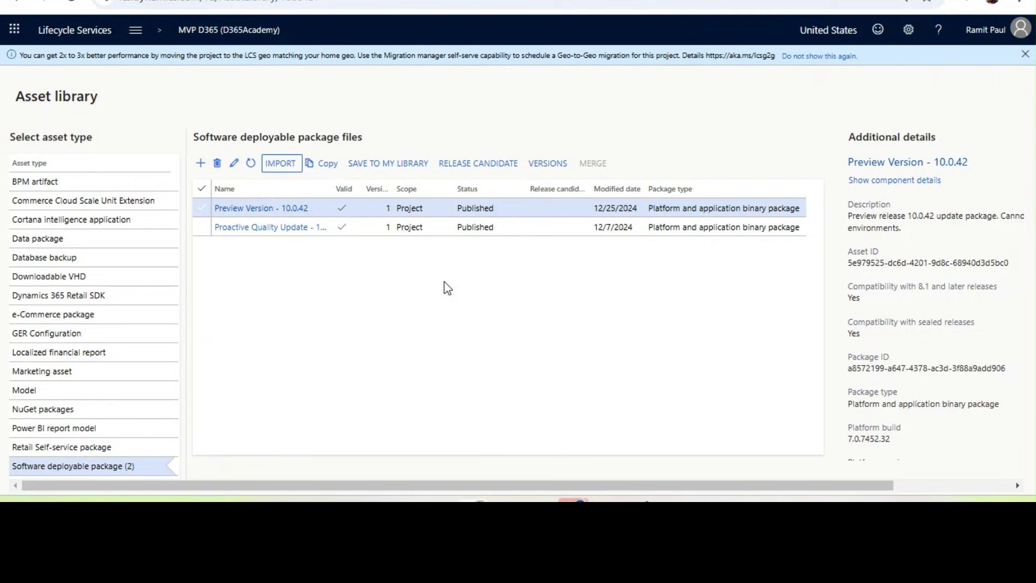
{"action": "left_click", "coordinate": [448, 208]}
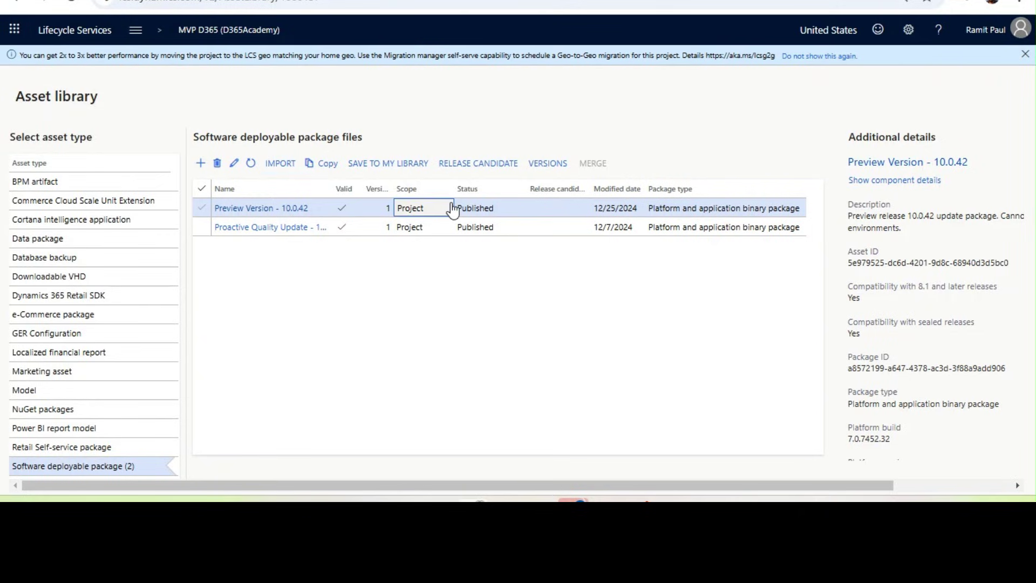
{"action": "left_click", "coordinate": [487, 212]}
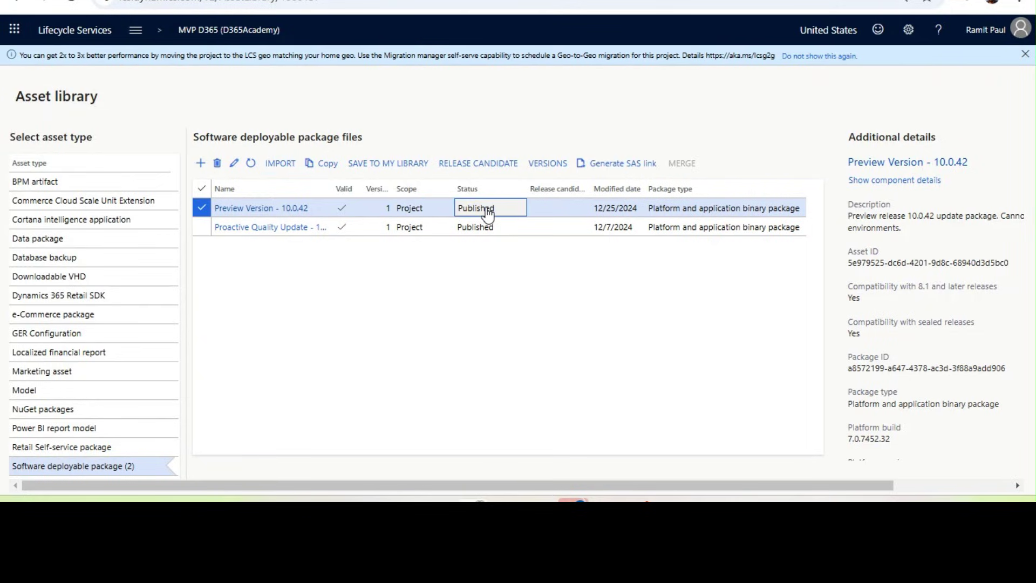
- From the MVP D365 project overview, open d365academy-demo details and choose Maintain > Apply updates
{"action": "left_click", "coordinate": [236, 39]}
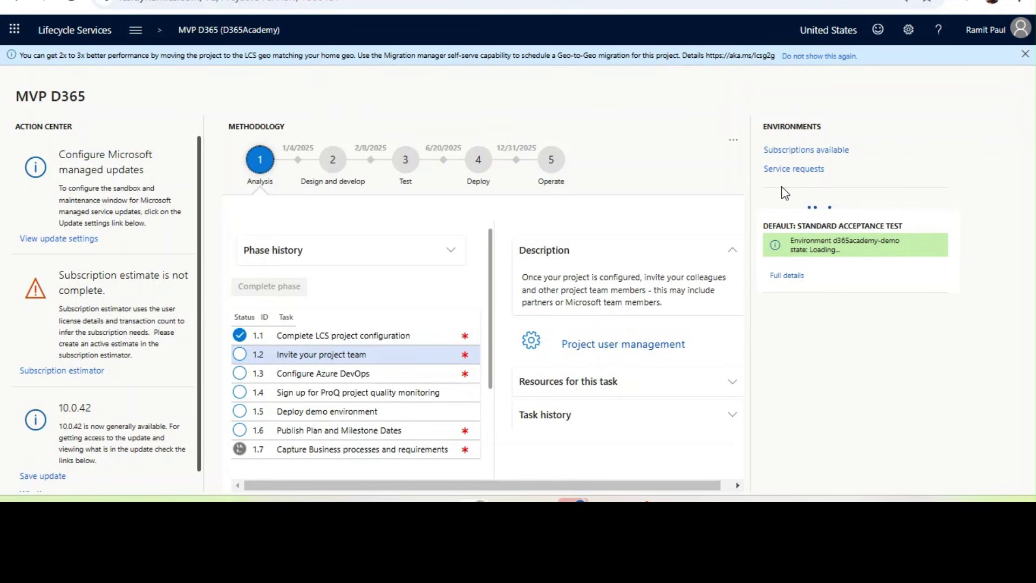
{"action": "left_click", "coordinate": [788, 278]}
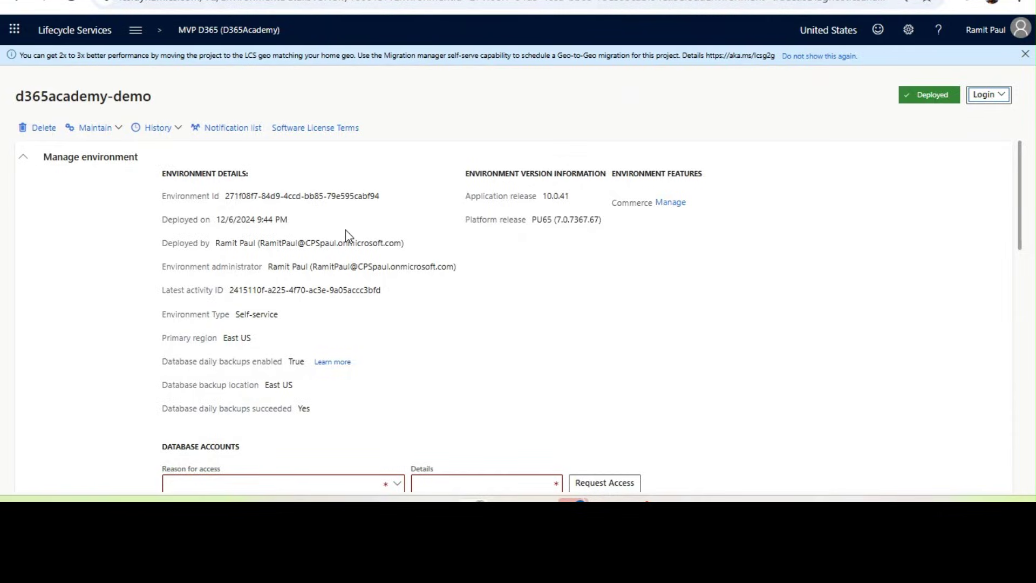
{"action": "left_click", "coordinate": [101, 130]}
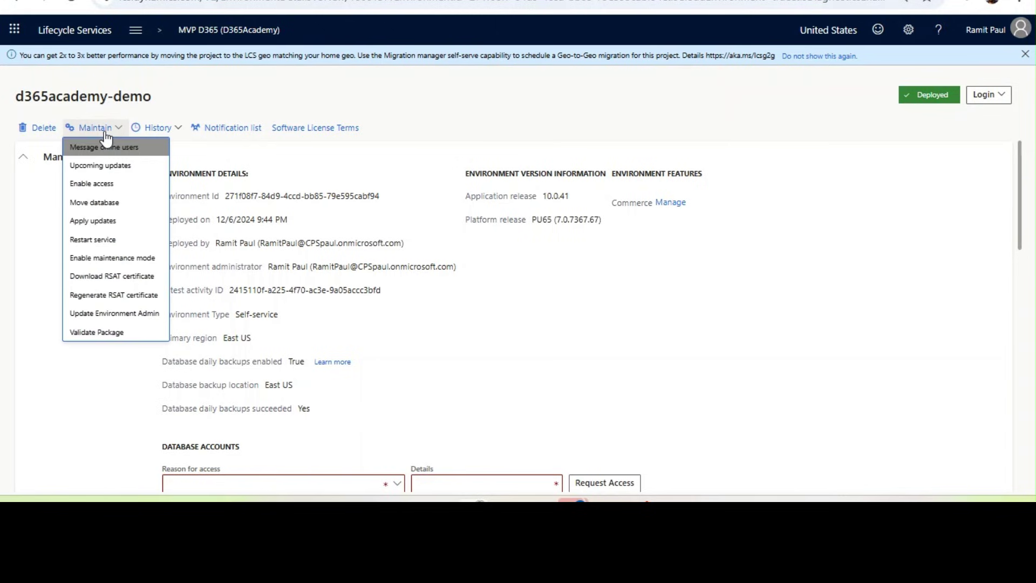
{"action": "left_click", "coordinate": [105, 221]}
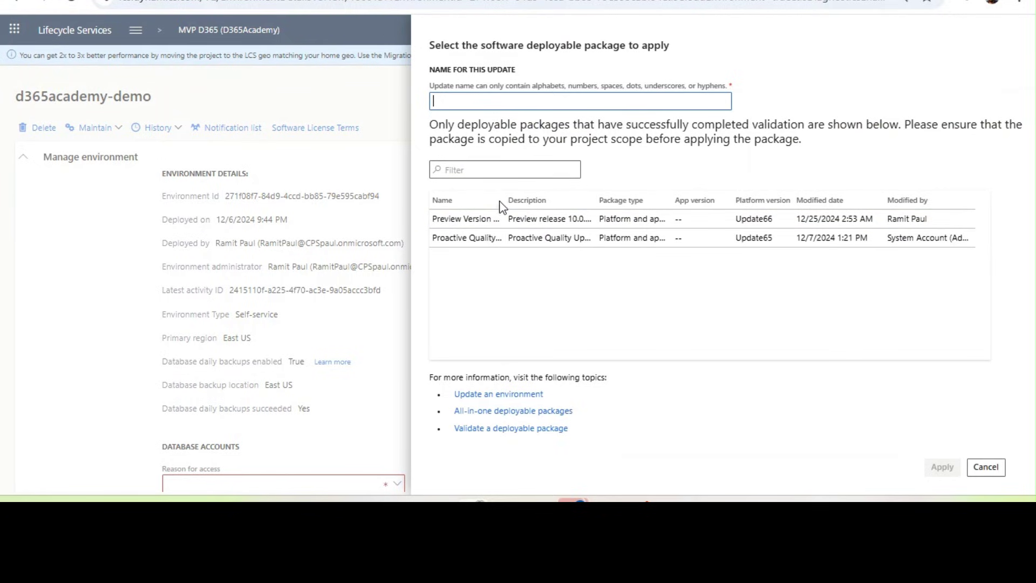
- Apply the Preview Version - 10.0.42 package under the update name 'Preview Version 1 10.0.42'
{"action": "left_click_drag", "start_coordinate": [505, 200], "coordinate": [589, 202]}
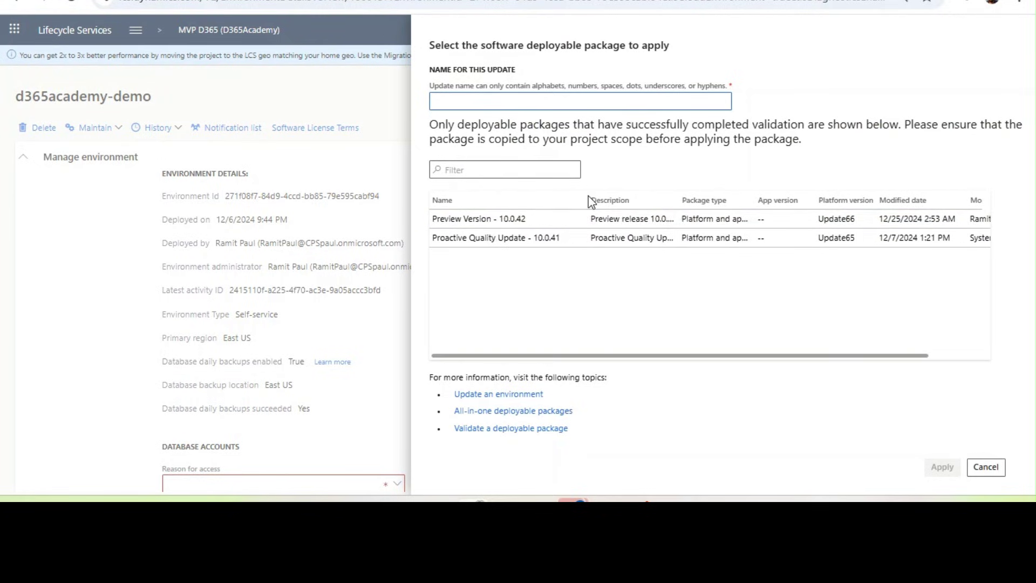
{"action": "left_click", "coordinate": [540, 221]}
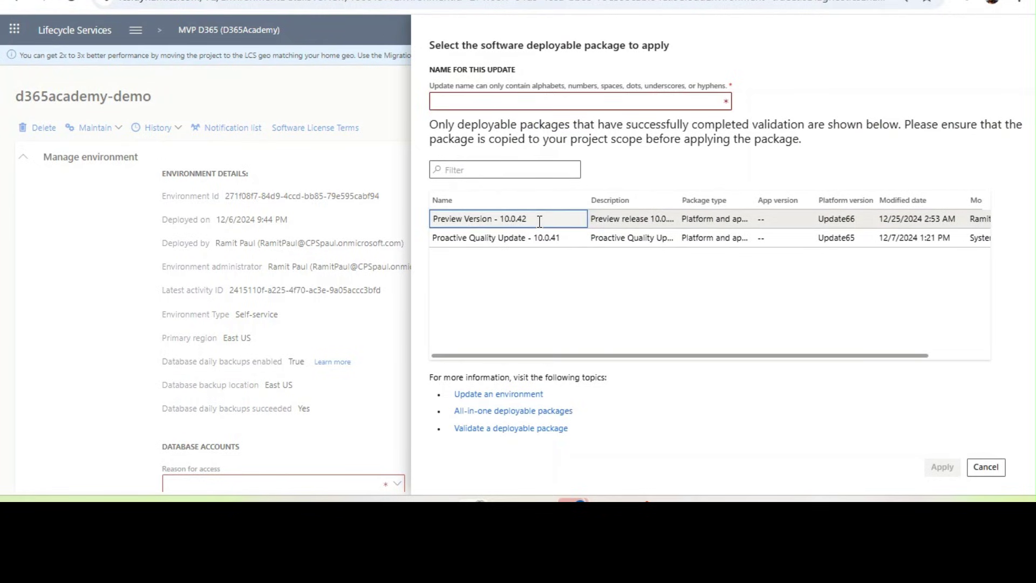
{"action": "left_click", "coordinate": [529, 103]}
{"action": "type", "text": "Preview Ver"}
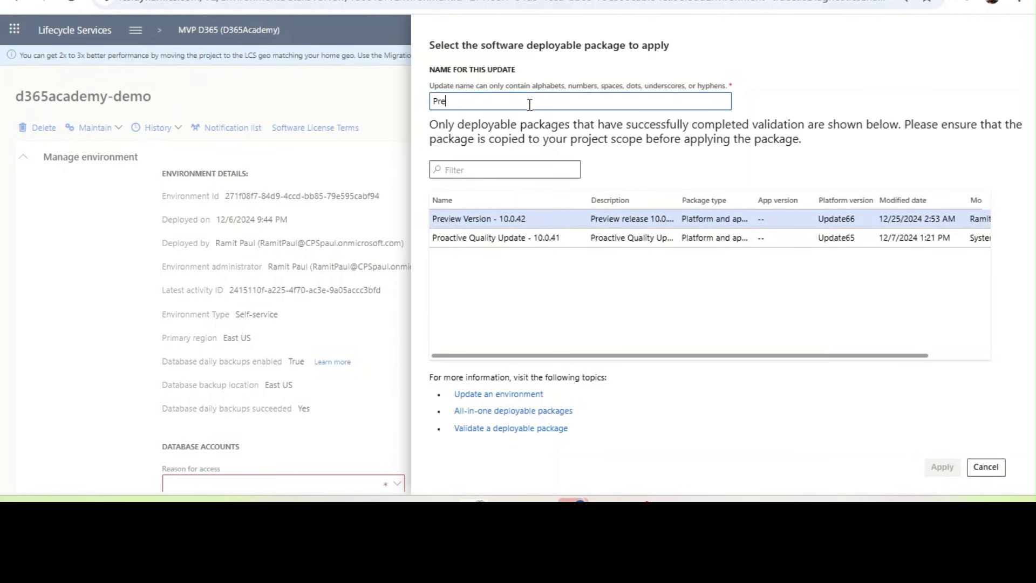
{"action": "type", "text": "sion 1 10.0.42"}
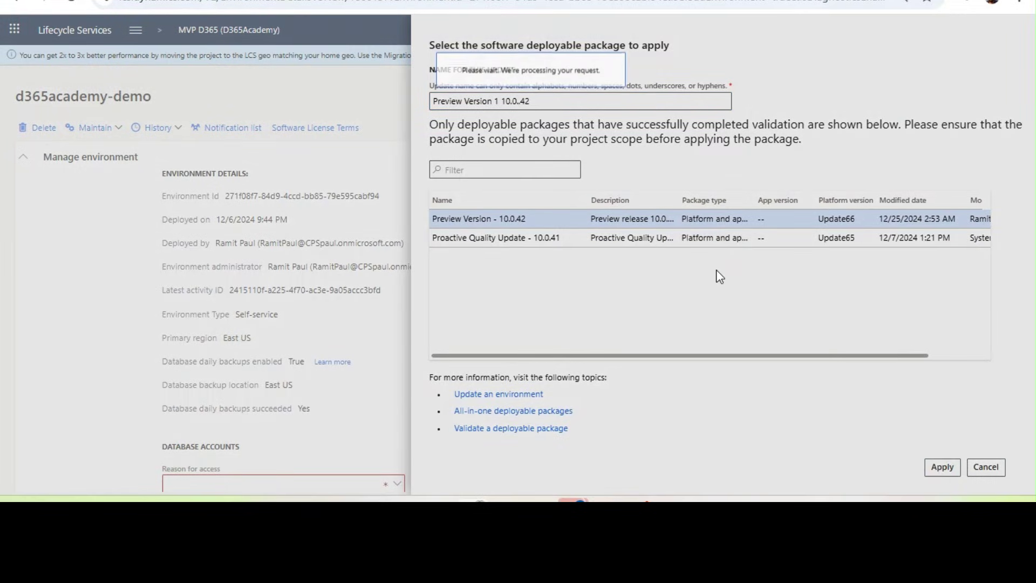
{"action": "key", "text": "Return"}
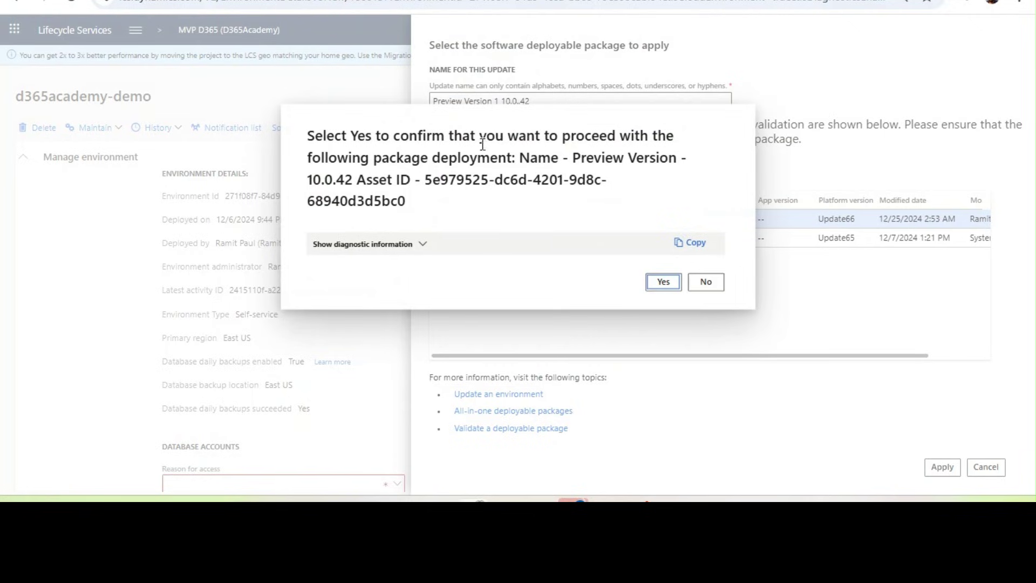